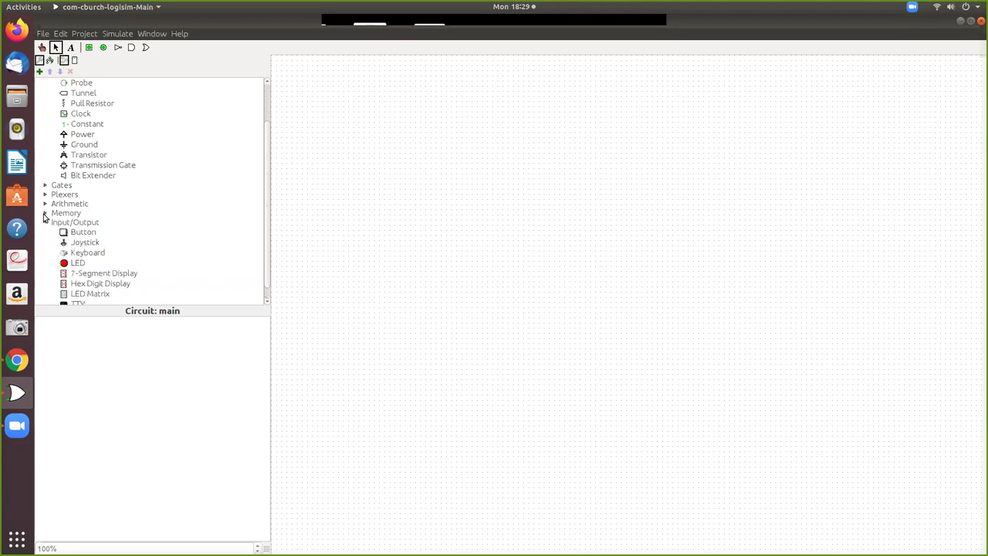
left_click(45, 214)
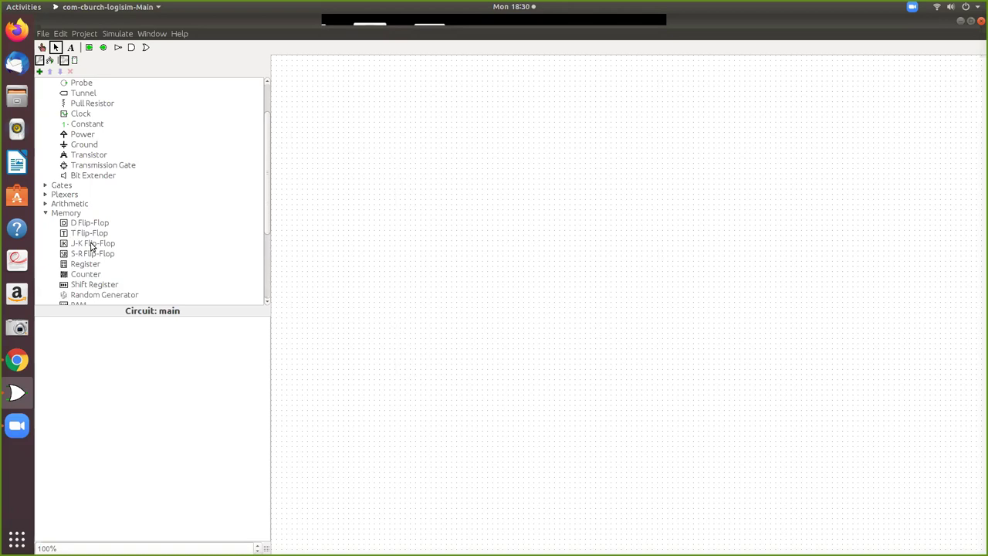
Place two J-K flip-flops from the Memory library side by side on the canvas
left_click(90, 243)
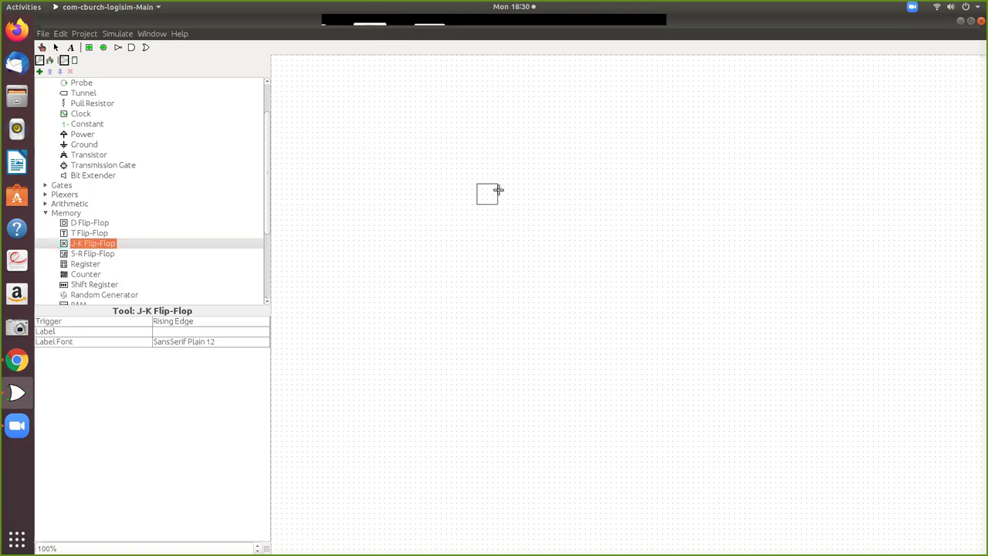
left_click(498, 190)
left_click(94, 244)
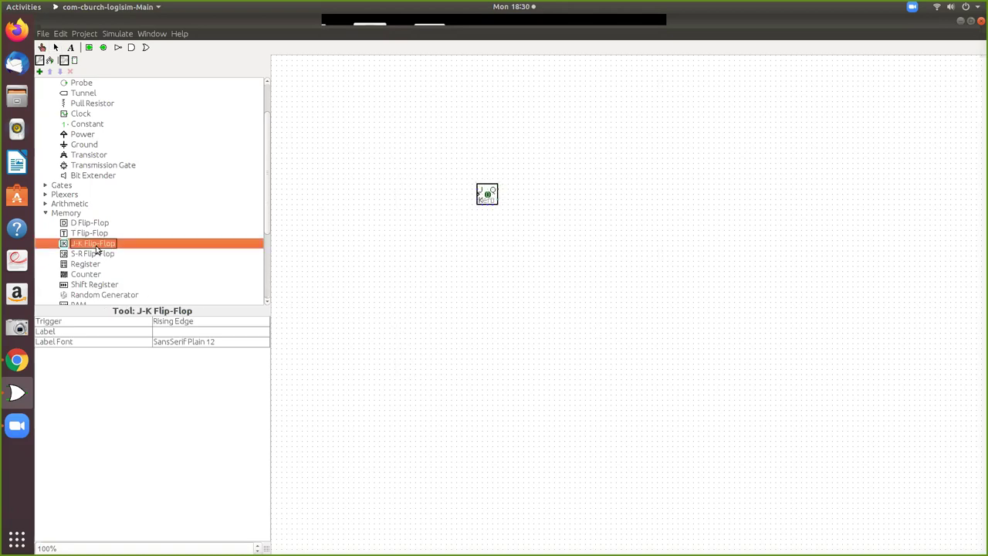
left_click(577, 187)
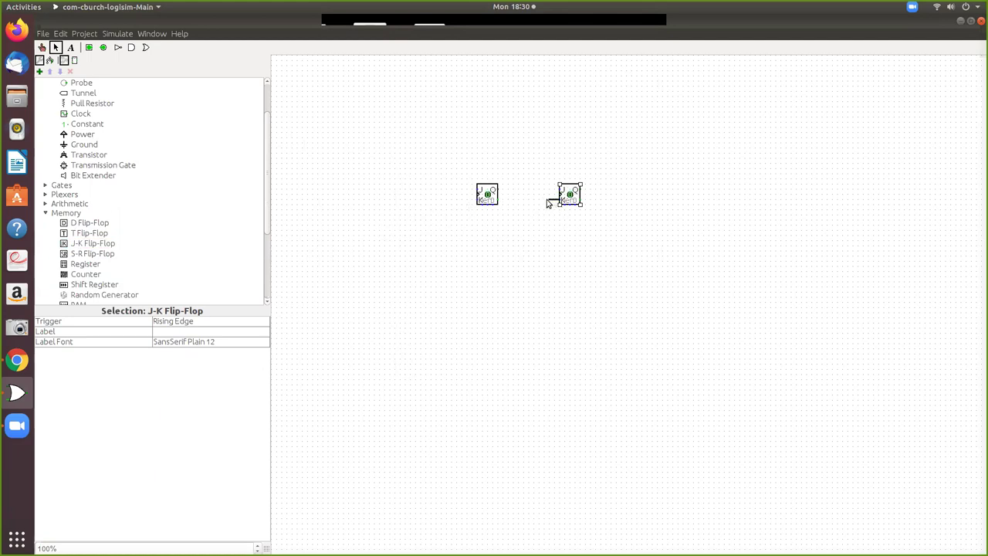
Wire J and K of both flip-flops to one shared top wire extending to the right
mouse_move(549, 199)
left_mouse_down()
mouse_move(550, 131)
mouse_move(580, 127)
left_mouse_up()
left_click_drag(560, 189, 549, 190)
mouse_move(475, 199)
left_mouse_down()
mouse_move(463, 200)
mouse_move(455, 128)
mouse_move(549, 128)
left_mouse_up()
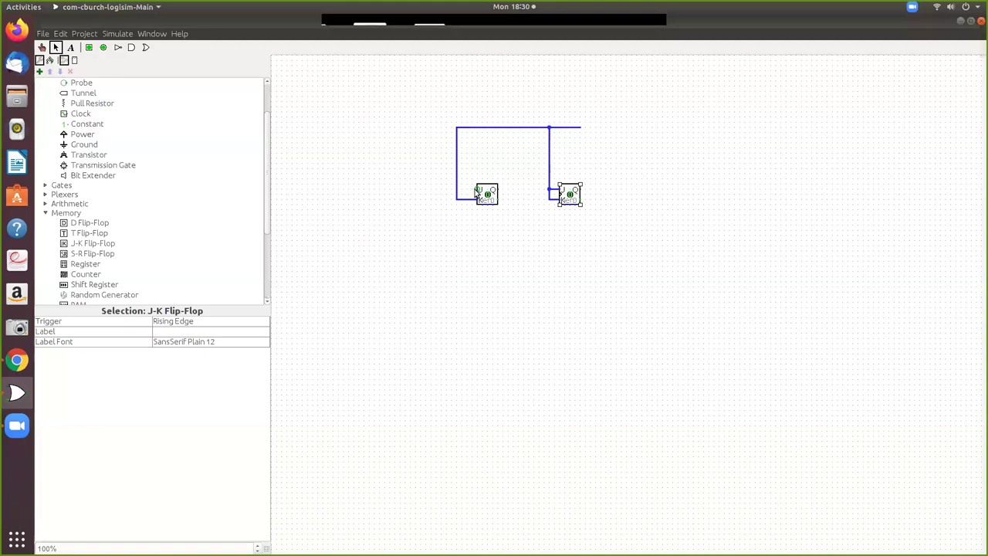
left_click_drag(476, 189, 456, 188)
left_click_drag(560, 129, 627, 128)
Place a Power source from Wiring at the right end of the shared J/K wire
scroll(142, 191, "up", 3)
left_click(44, 103)
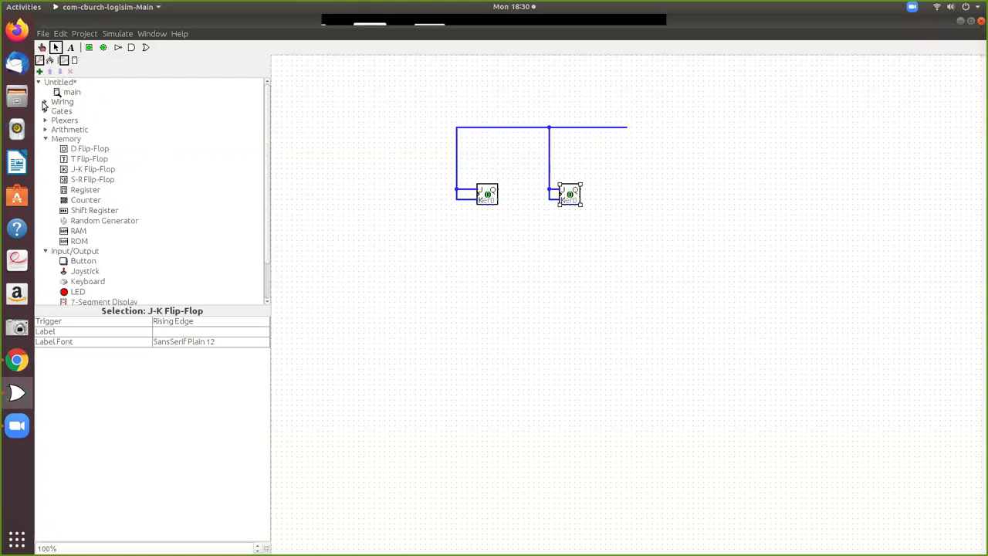
left_click(44, 102)
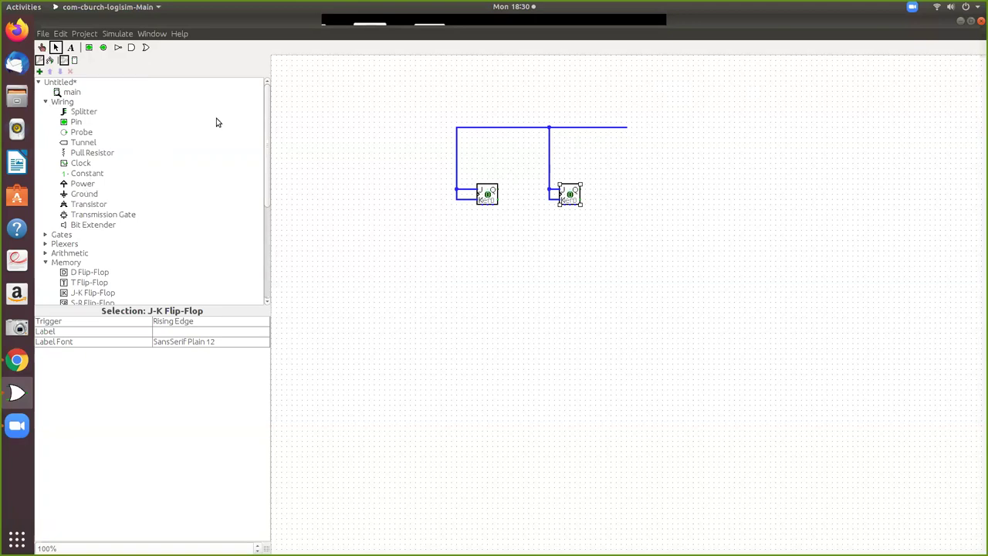
left_click(82, 184)
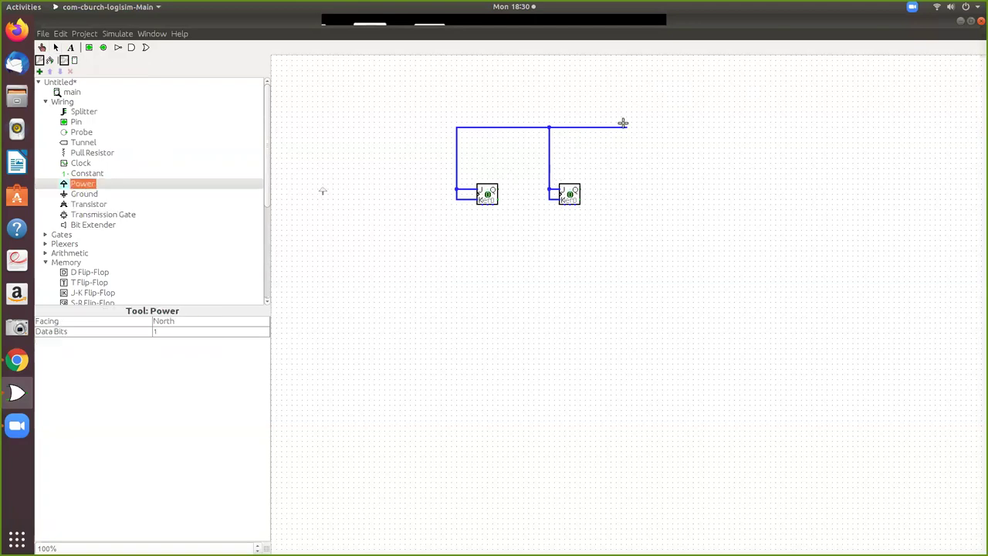
left_click(627, 124)
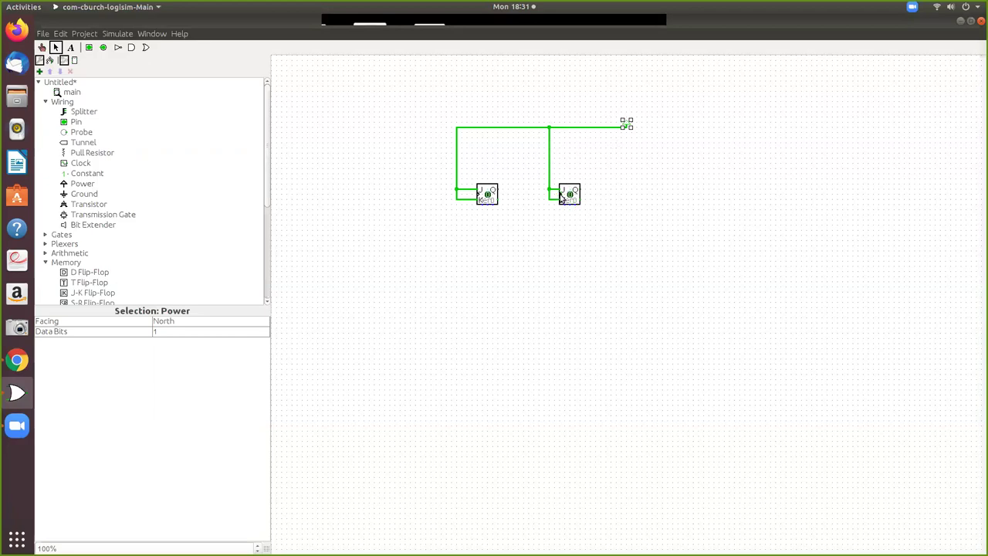
Connect a new Clock below the circuit to the right flip-flop's clock input
mouse_move(560, 196)
left_mouse_down()
mouse_move(535, 193)
mouse_move(539, 241)
left_mouse_up()
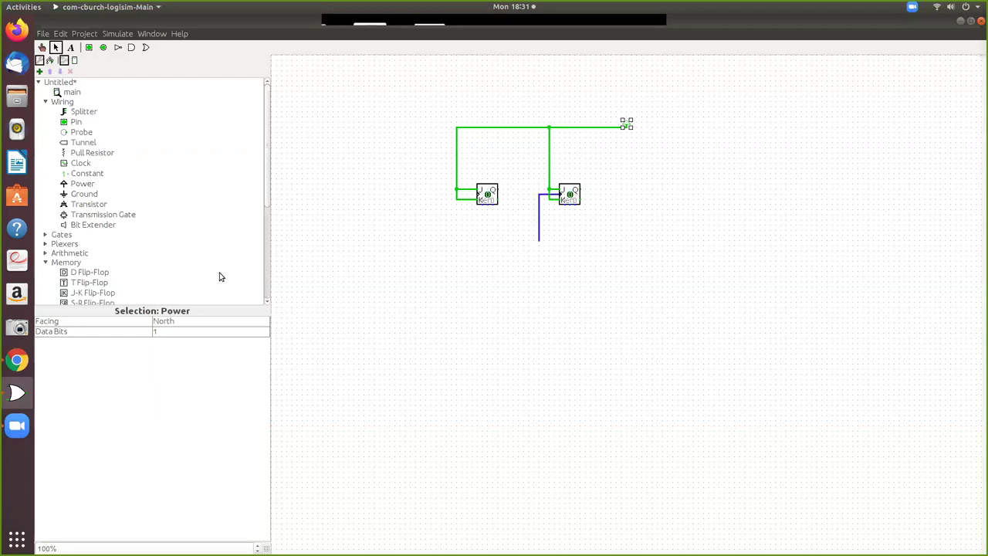
left_click(81, 164)
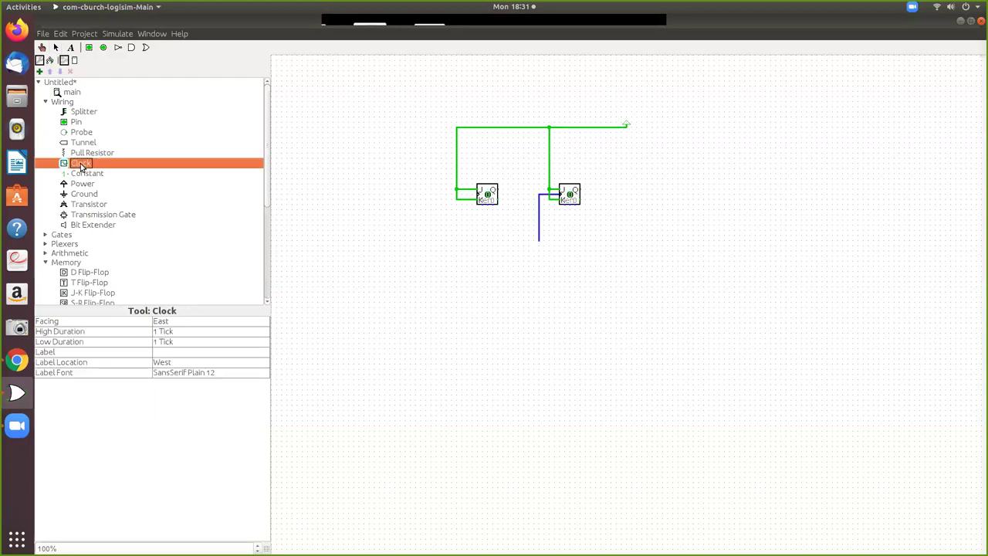
left_click(524, 240)
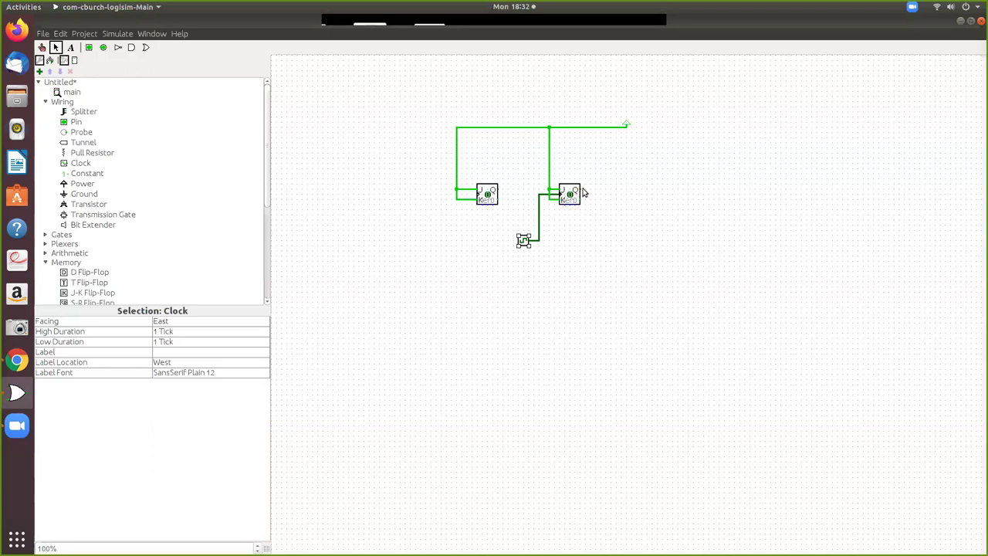
Wire the right flip-flop's Q to the left clock input and run wires up from both outputs
mouse_move(584, 190)
left_mouse_down()
mouse_move(604, 194)
mouse_move(601, 152)
mouse_move(469, 147)
mouse_move(431, 159)
mouse_move(436, 198)
mouse_move(471, 206)
mouse_move(461, 196)
mouse_move(475, 194)
left_mouse_up()
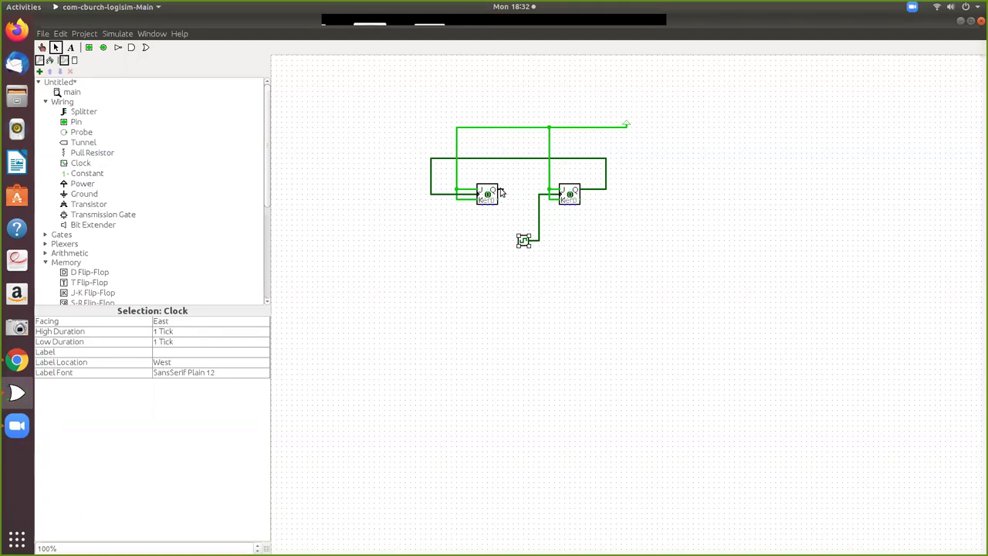
mouse_move(500, 191)
left_mouse_down()
mouse_move(513, 191)
mouse_move(513, 92)
left_mouse_up()
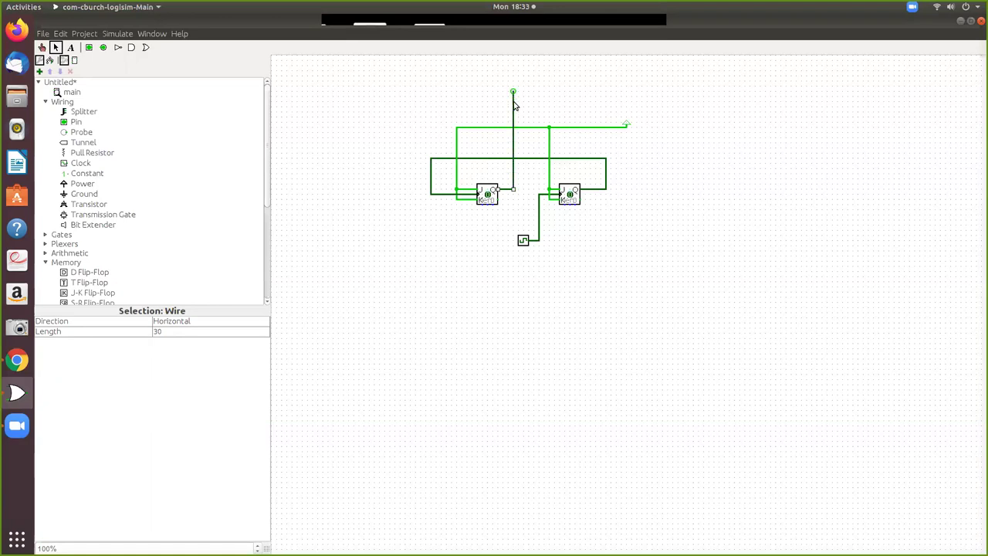
left_click_drag(606, 160, 606, 92)
Place two LEDs above the flip-flops and connect the left output wire to its LED
scroll(109, 245, "down", 3)
scroll(109, 246, "down", 2)
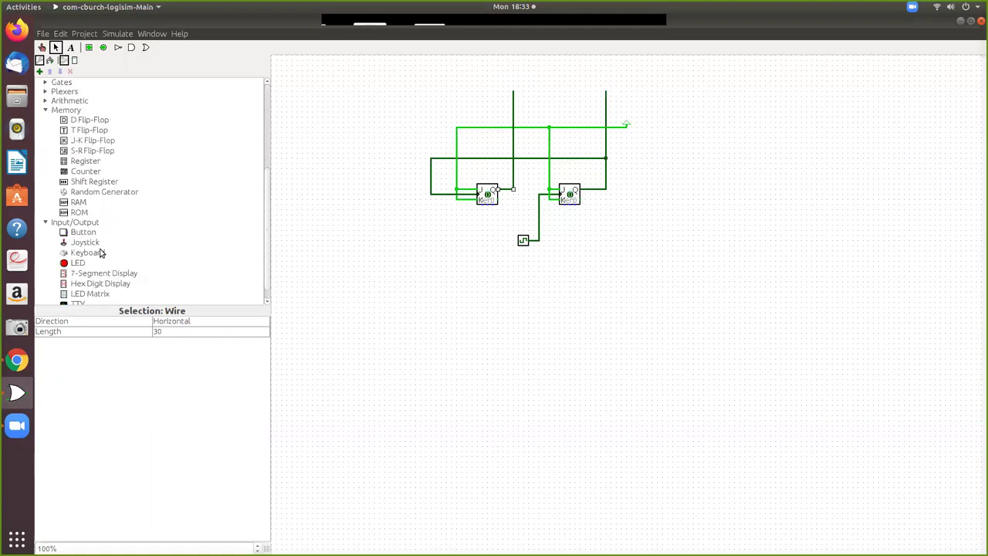
left_click(75, 264)
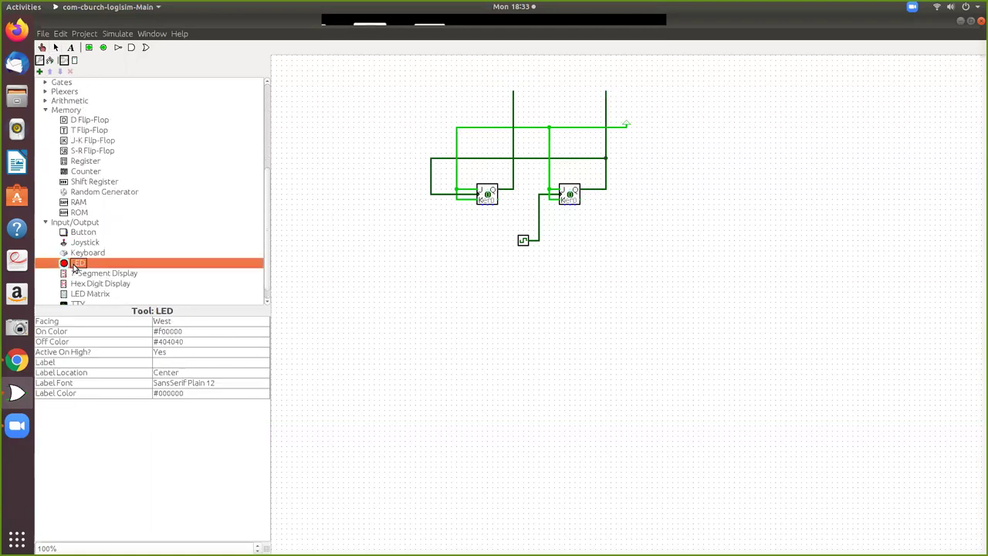
left_click(528, 92)
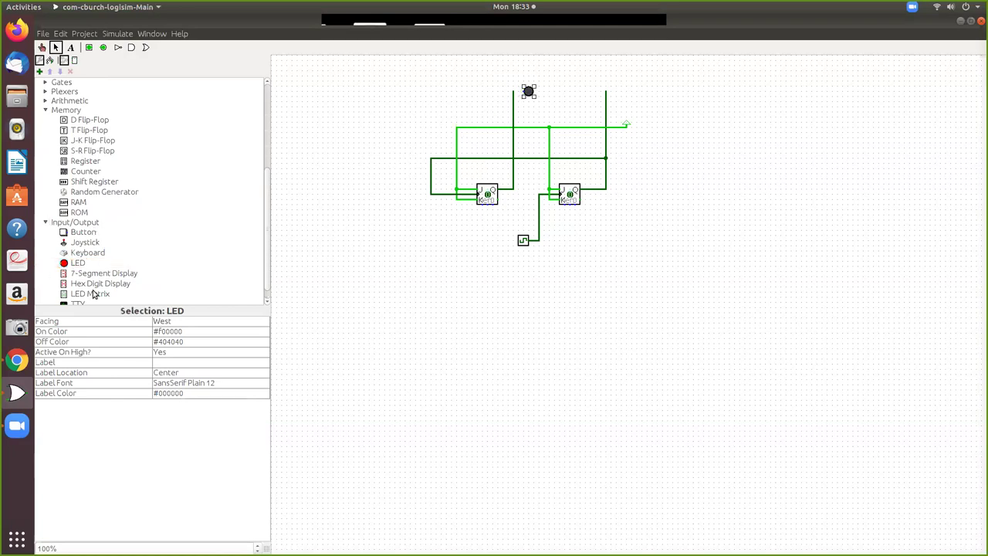
left_click(77, 263)
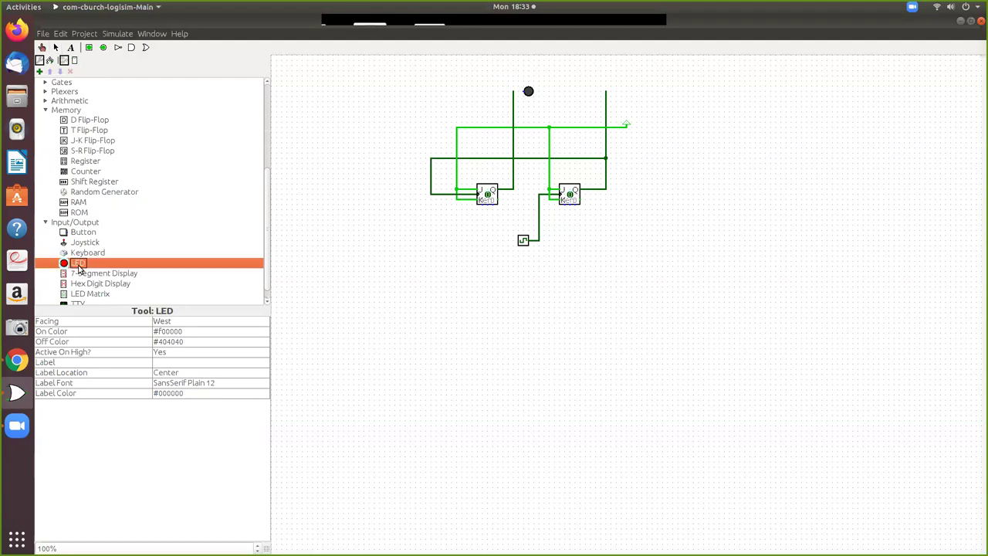
left_click(619, 90)
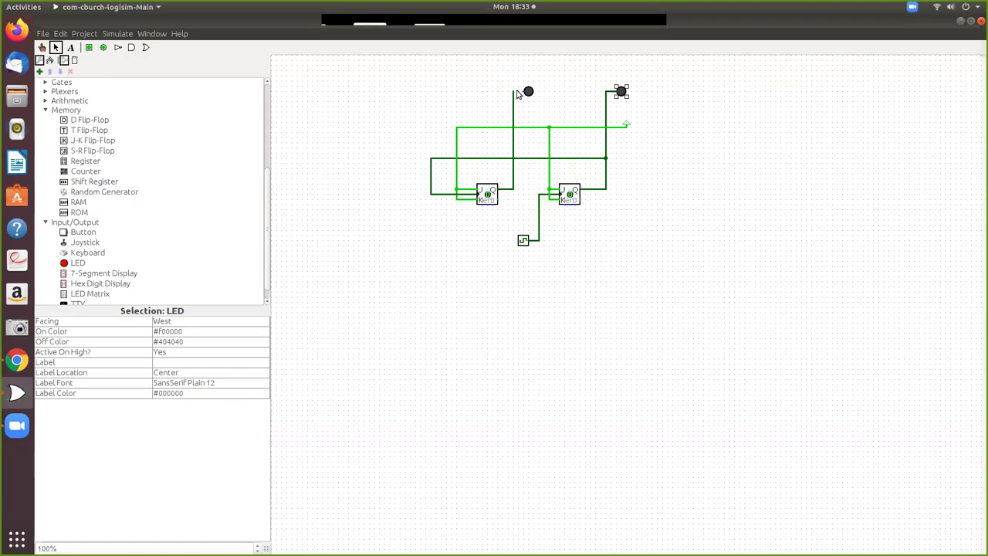
left_click_drag(513, 91, 523, 92)
Set the Trigger of both the left and right J-K flip-flops to Falling Edge
left_click(485, 197)
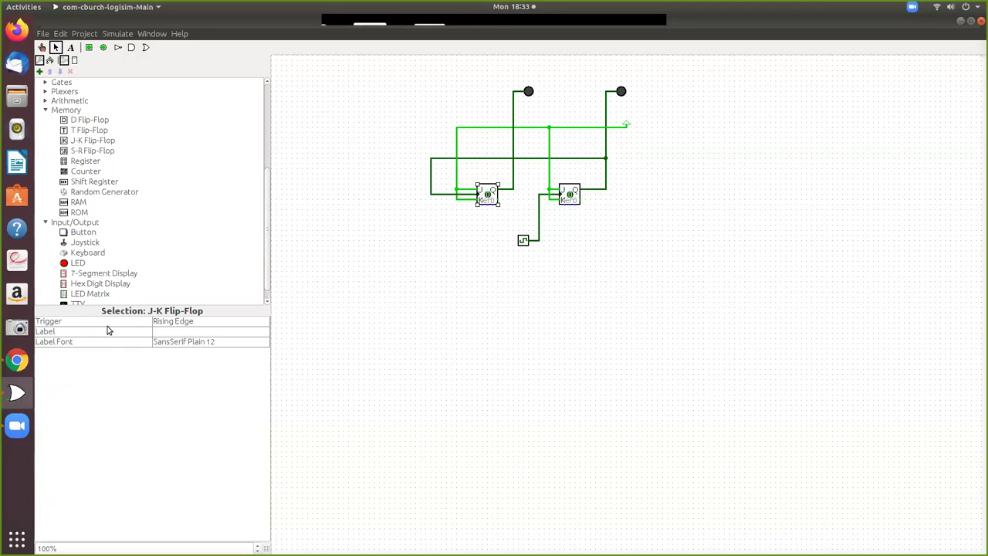
left_click(199, 323)
left_click(198, 347)
left_click(574, 194)
left_click(260, 322)
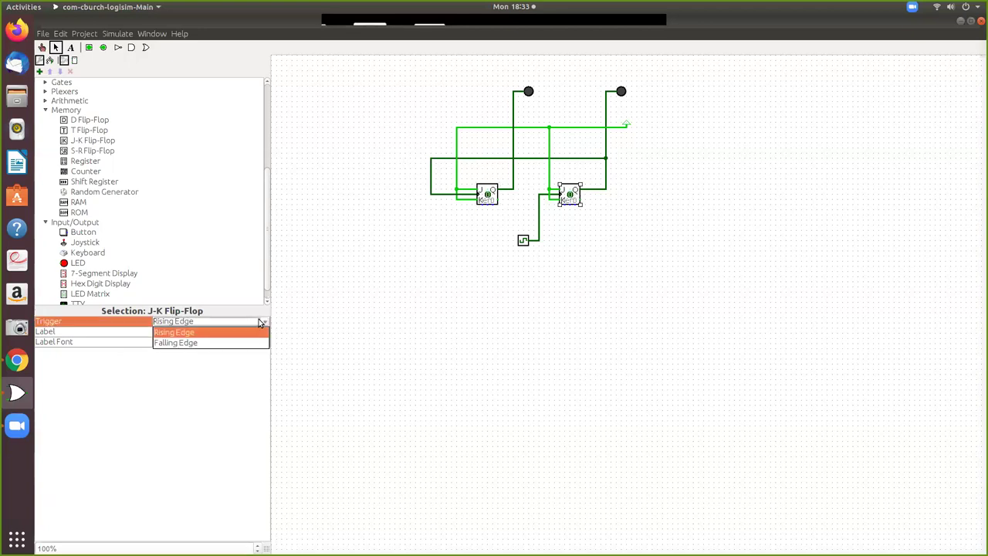
left_click(216, 342)
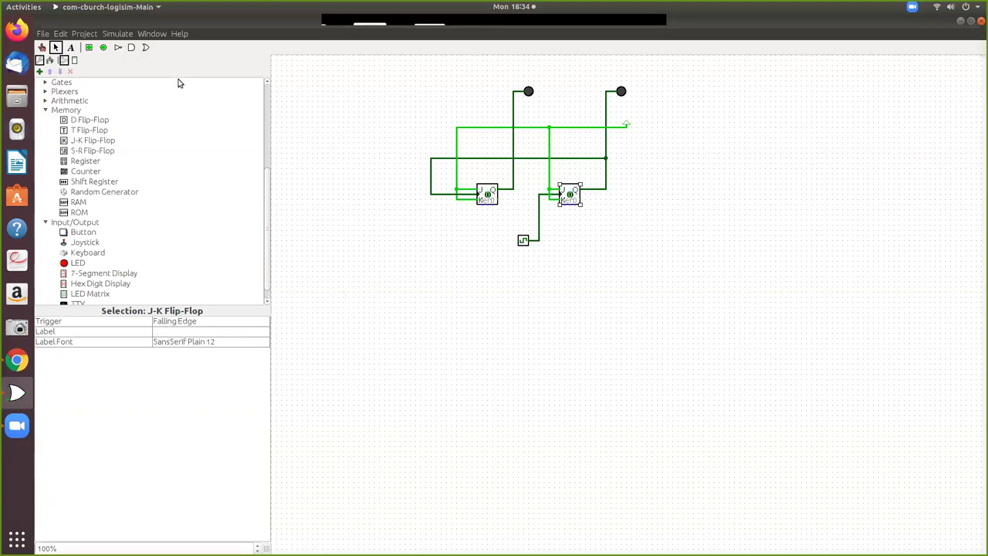
With the Poke tool, toggle the clock 14 times, stepping the count until both LEDs are lit
left_click(42, 48)
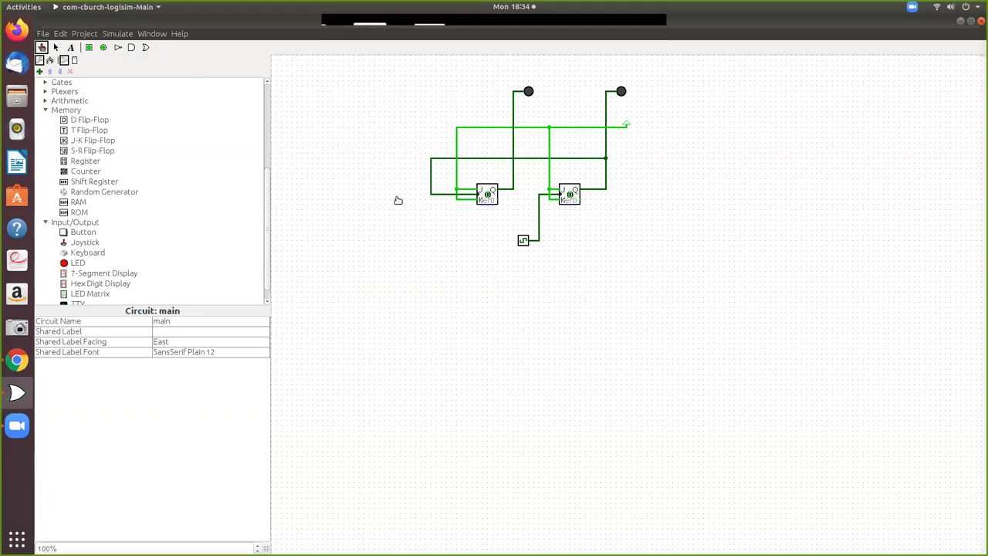
left_click(524, 241)
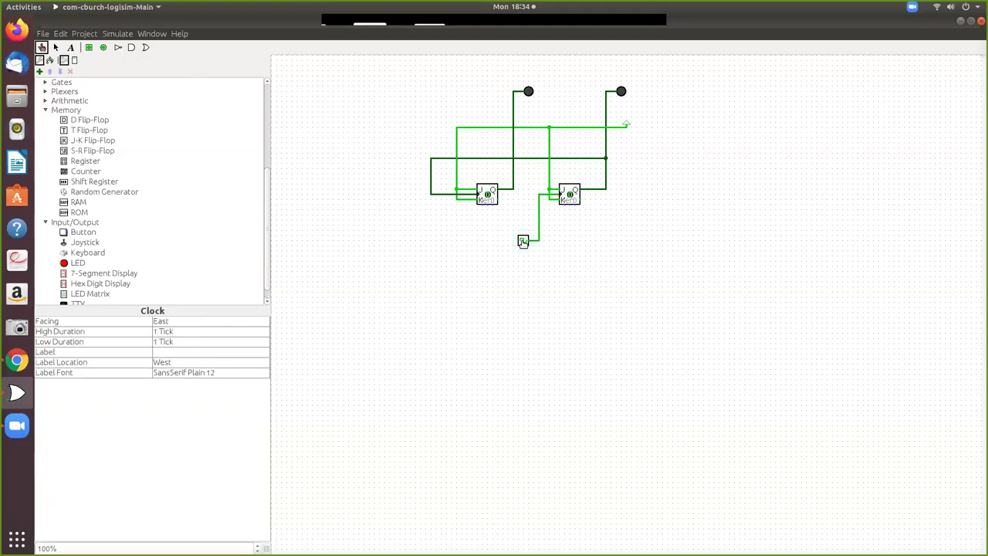
left_click(524, 242)
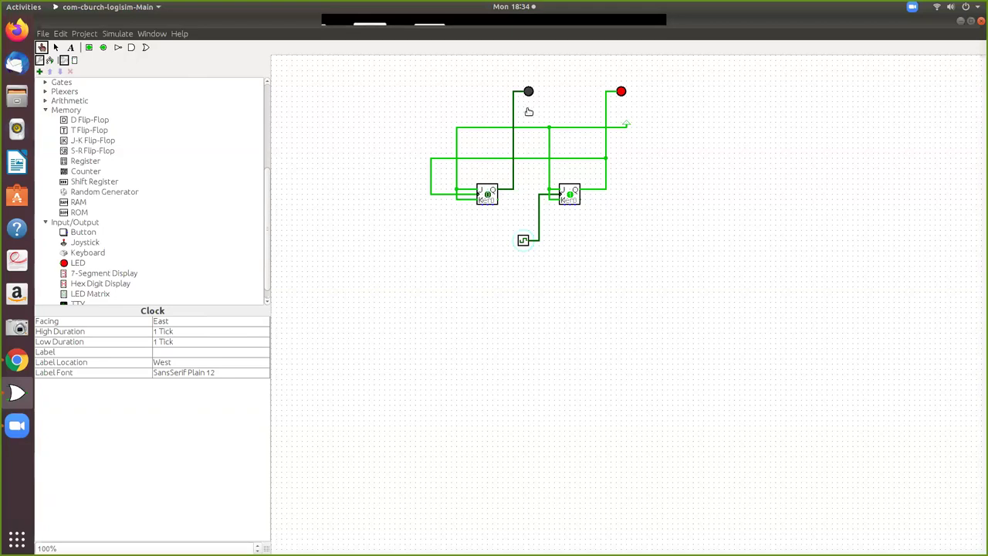
left_click(523, 242)
left_click(523, 241)
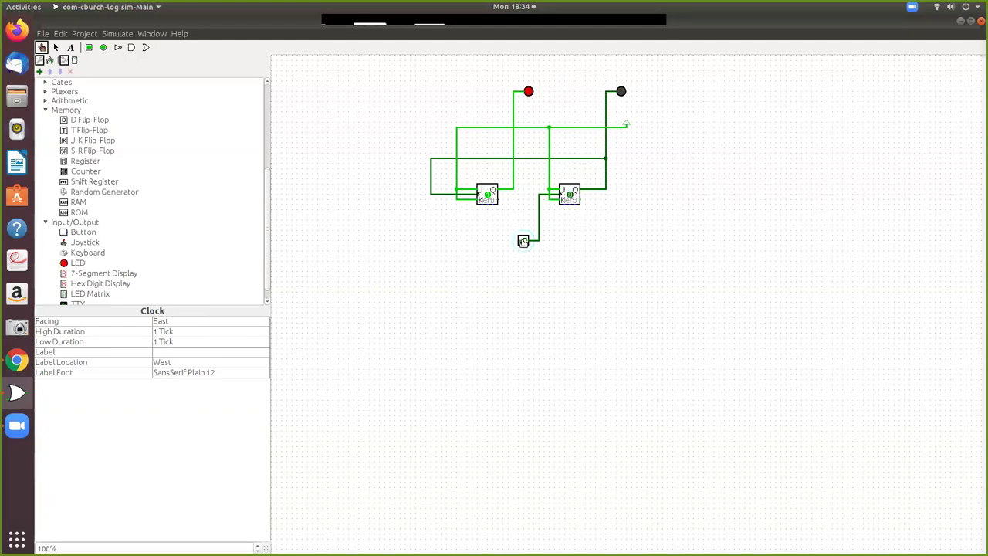
left_click(523, 242)
left_click(523, 241)
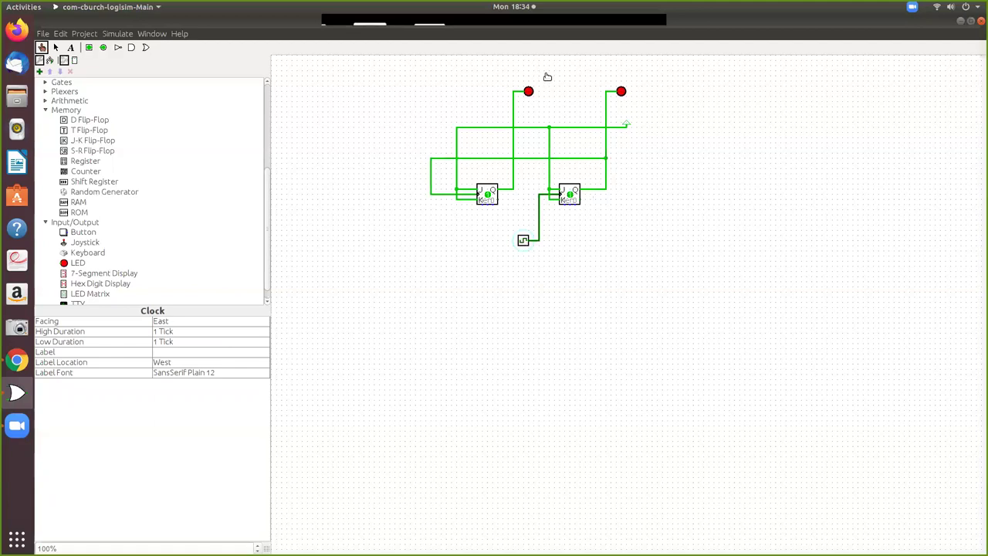
left_click(523, 241)
left_click(523, 242)
left_click(523, 242)
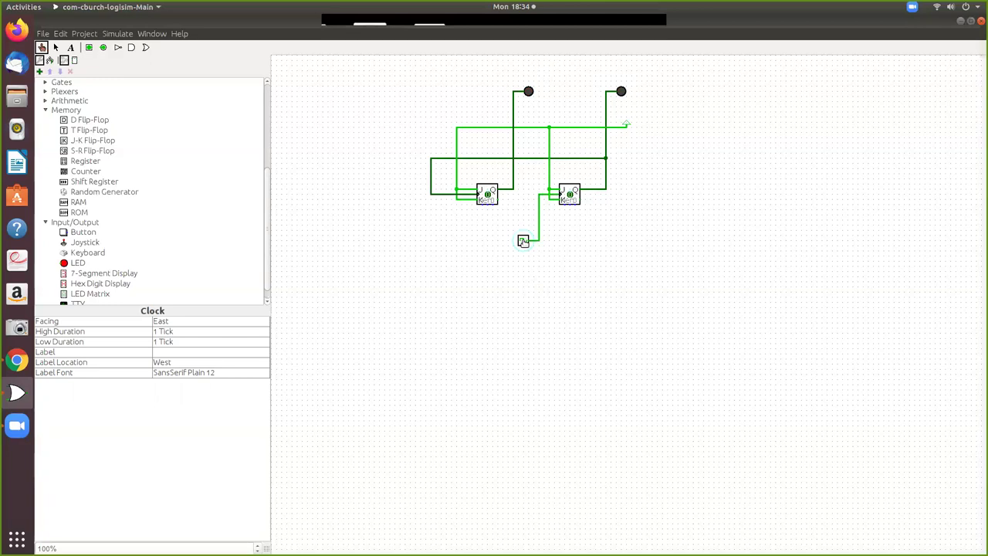
left_click(523, 242)
left_click(523, 242)
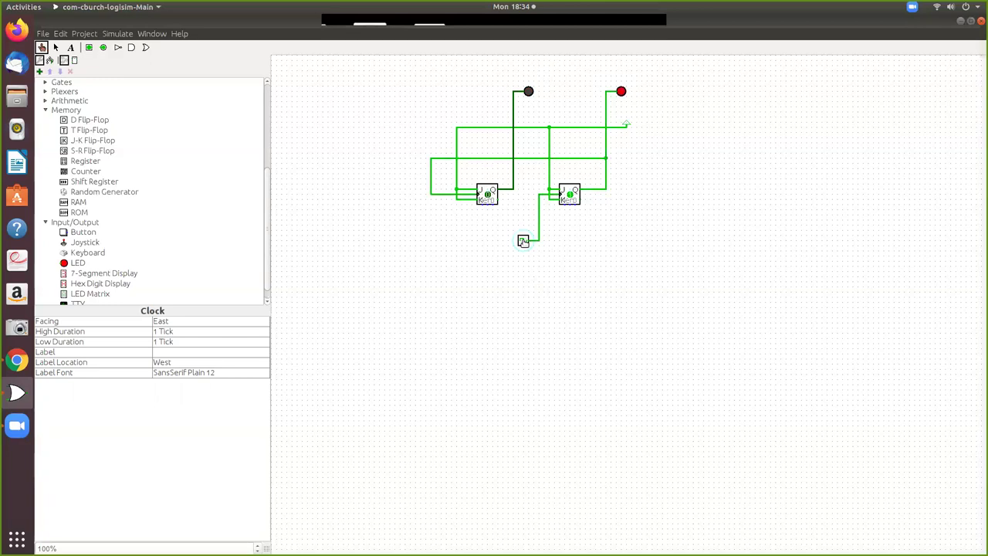
left_click(523, 242)
left_click(523, 241)
left_click(523, 241)
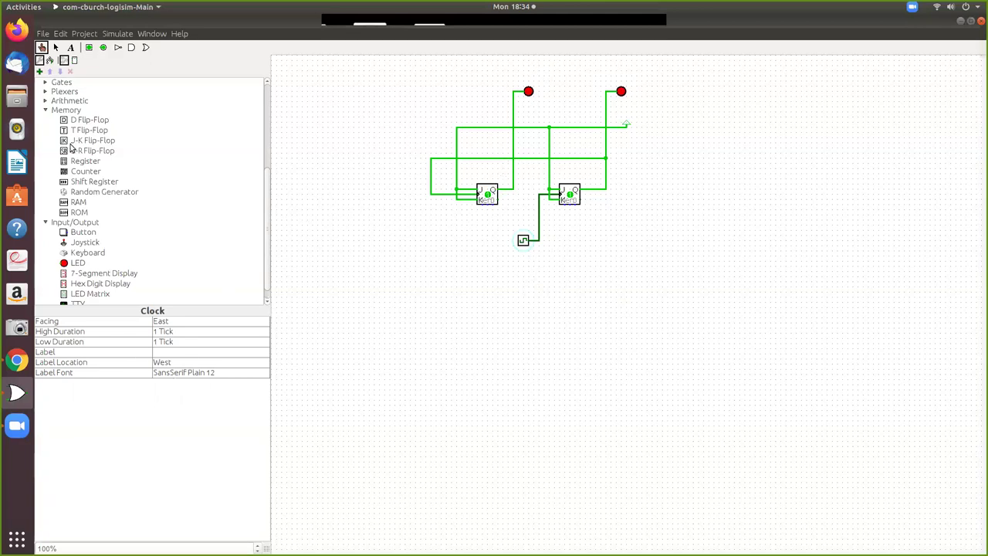
Set the Trigger of both J-K flip-flops back to Rising Edge
left_click(56, 47)
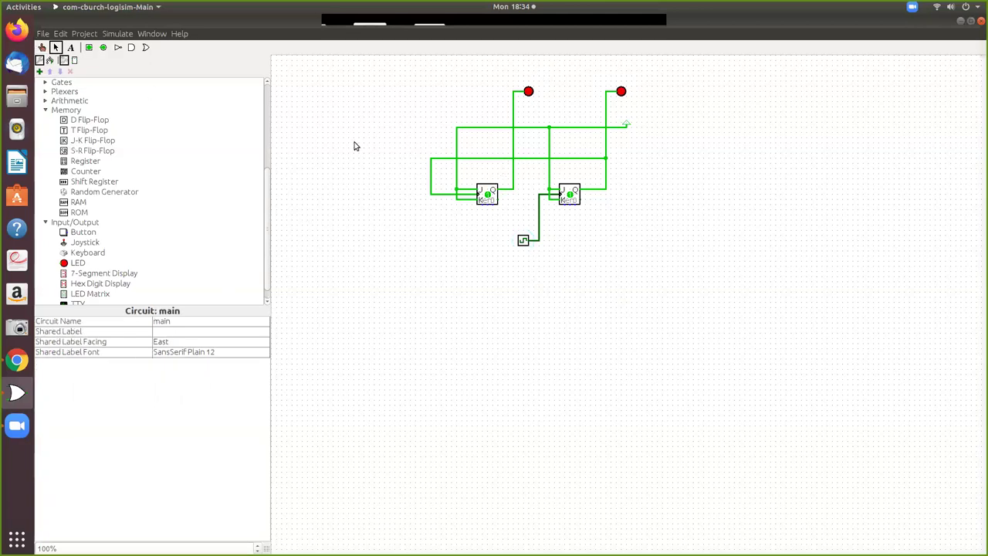
left_click(487, 195)
left_click(228, 320)
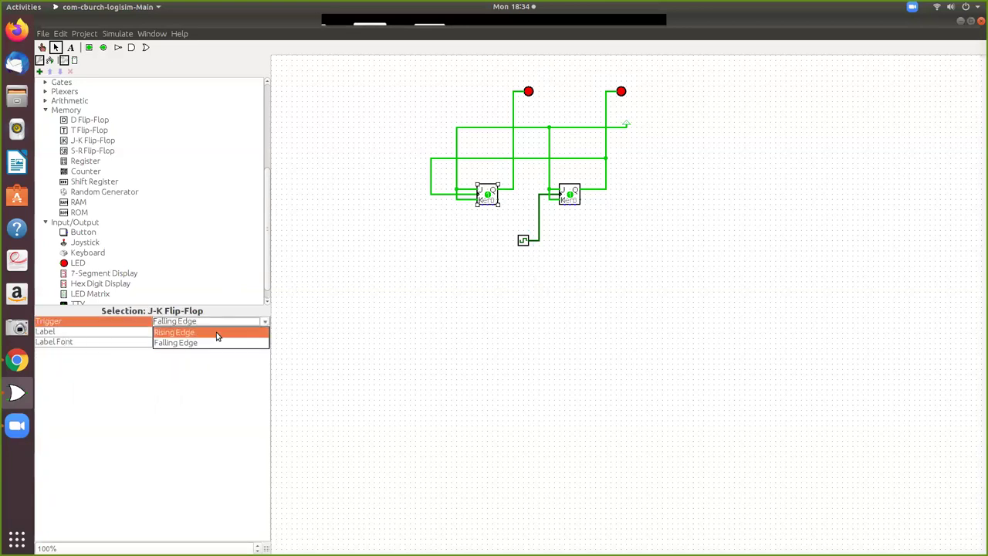
left_click(216, 332)
left_click(575, 199)
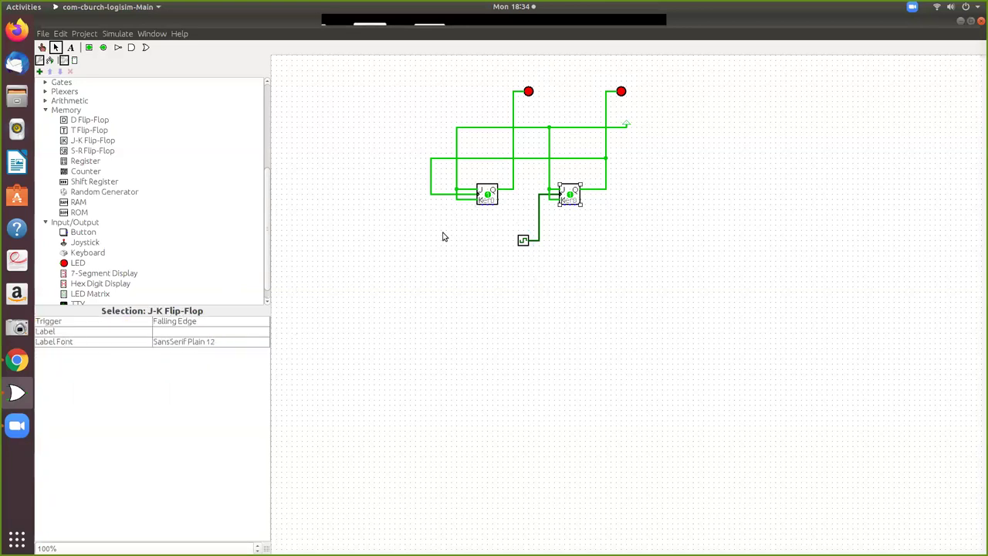
left_click(229, 321)
left_click(195, 332)
Pulse the clock repeatedly with the Poke tool, ending with both LEDs unlit
left_click(42, 48)
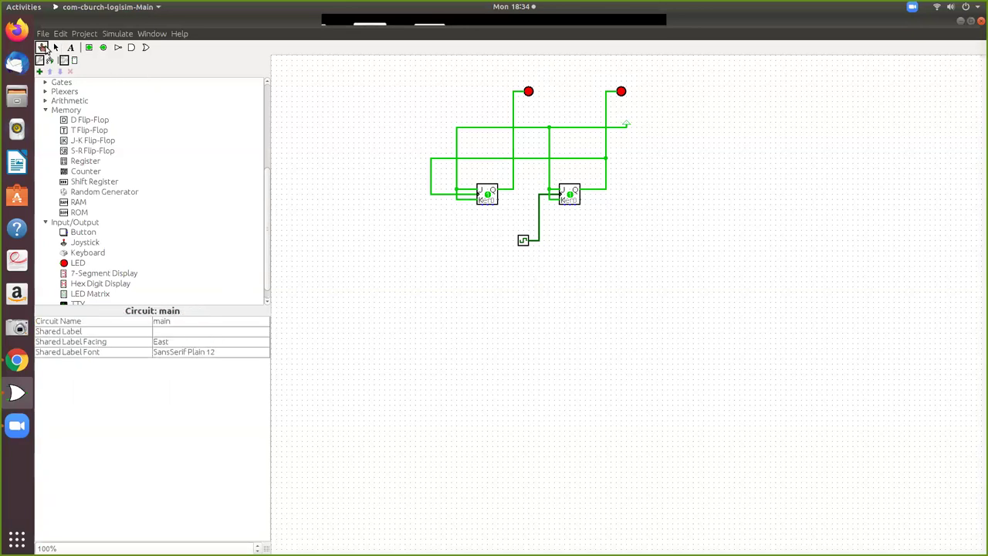
left_click(523, 243)
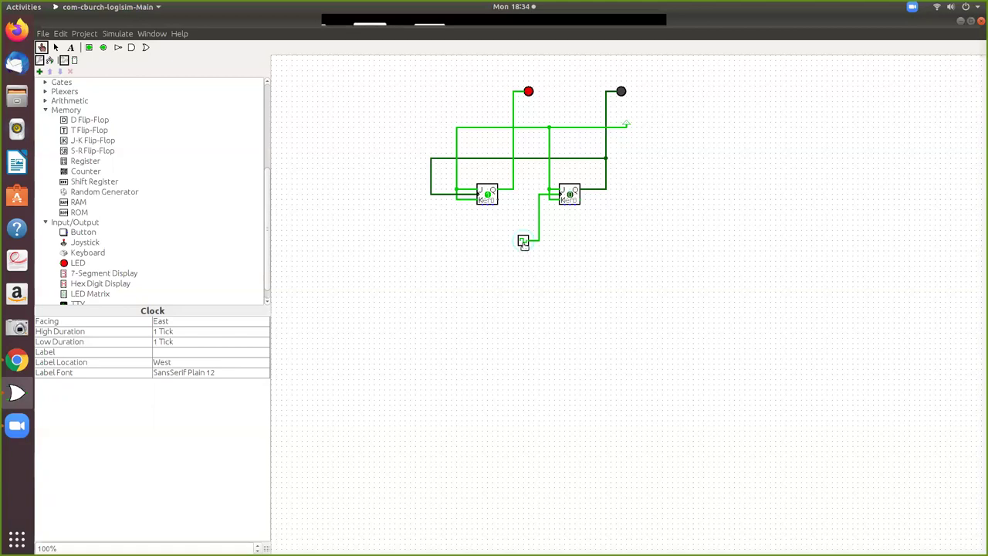
left_click(523, 242)
left_click(524, 243)
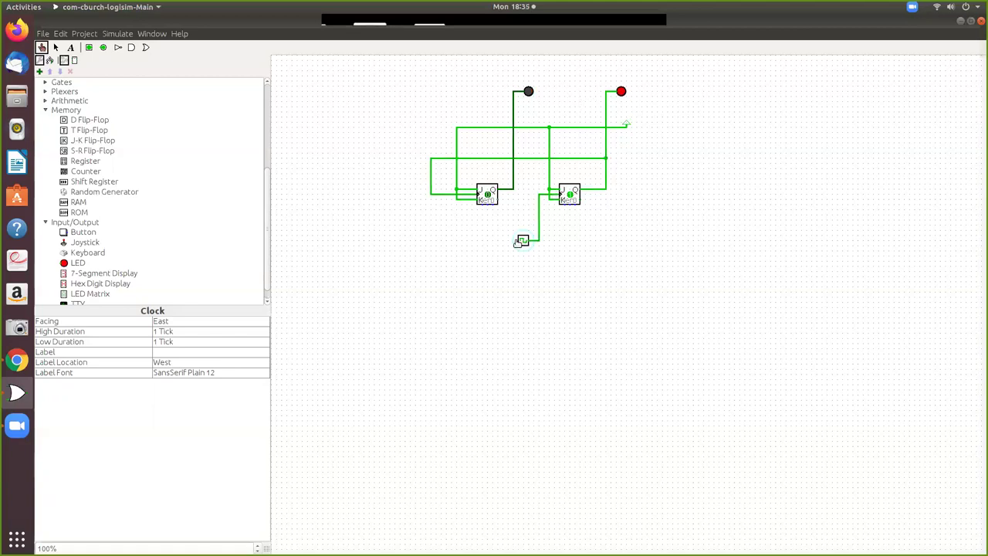
double_click(524, 242)
left_click(523, 243)
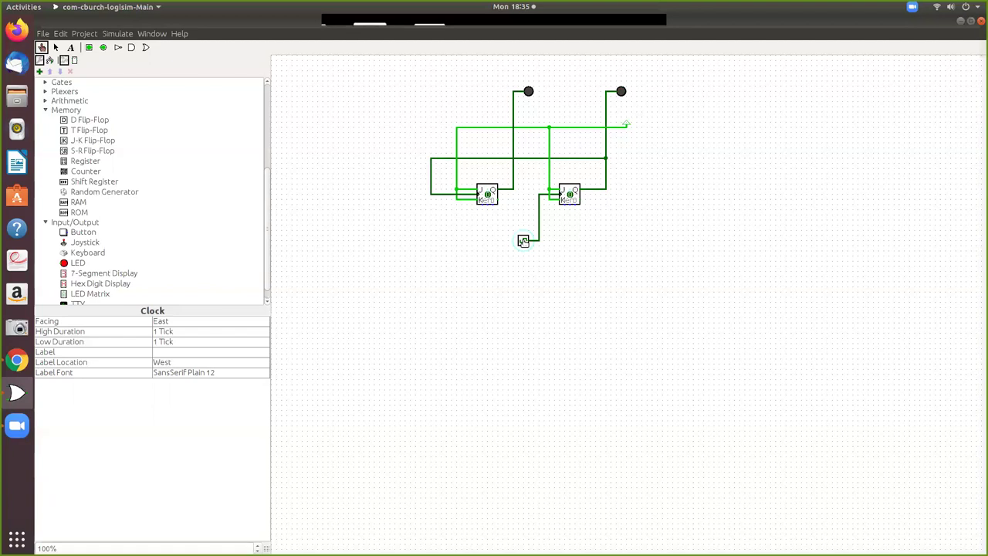
left_click(523, 242)
double_click(524, 242)
left_click(523, 241)
left_click(523, 241)
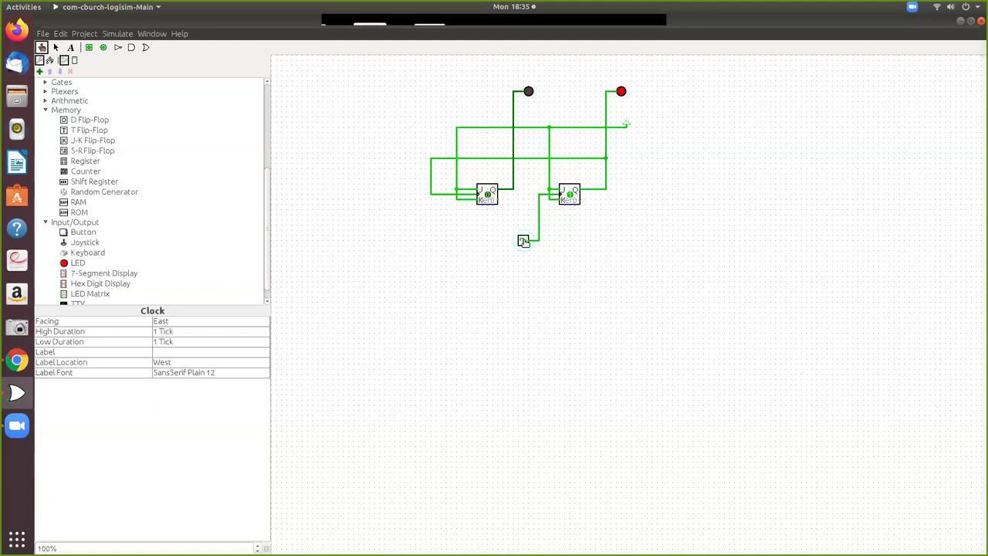
left_click(523, 242)
left_click(523, 241)
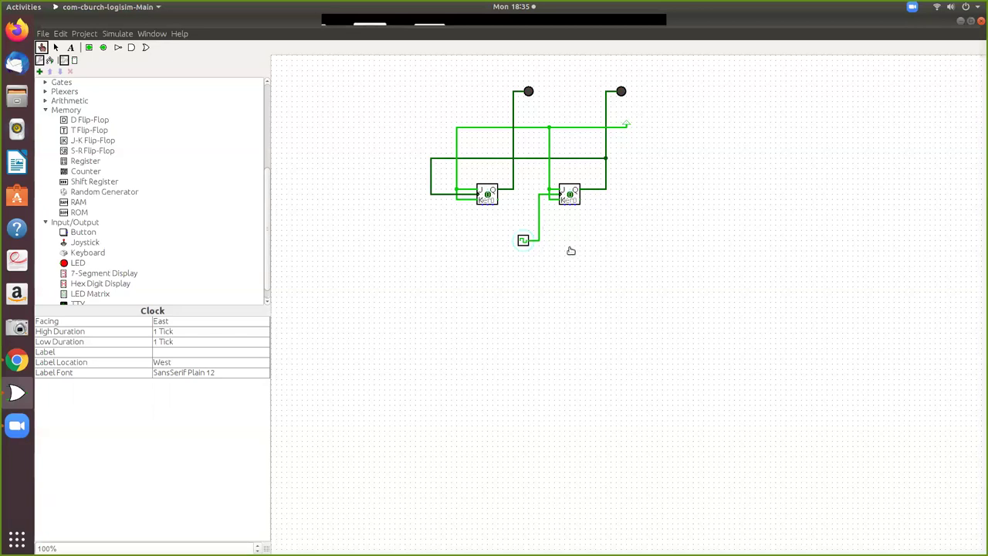